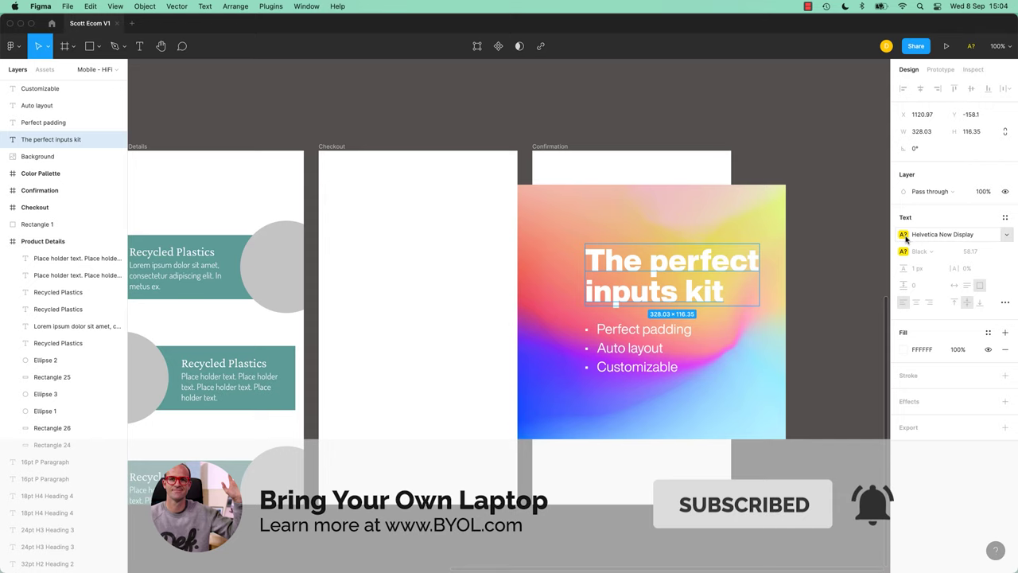
Step: Preview the list of missing fonts flagged in the Scott Ecom V1 file
{"action": "left_click", "coordinate": [972, 48]}
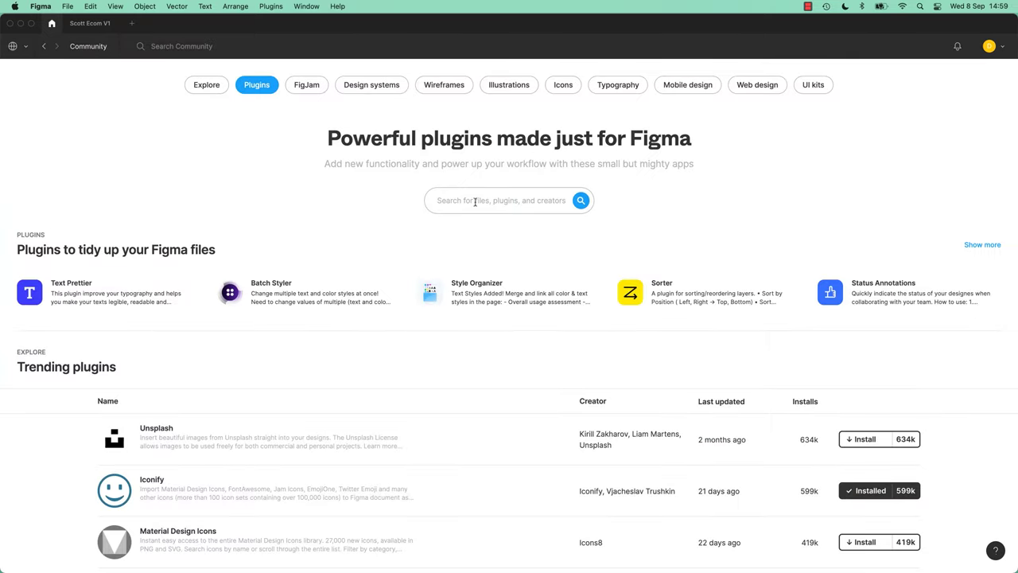
Step: Search the Community for The Perfect Input Field Kit and open its file page
{"action": "type", "text": "The Perfect Input Field Kit"}
{"action": "key", "text": "Return"}
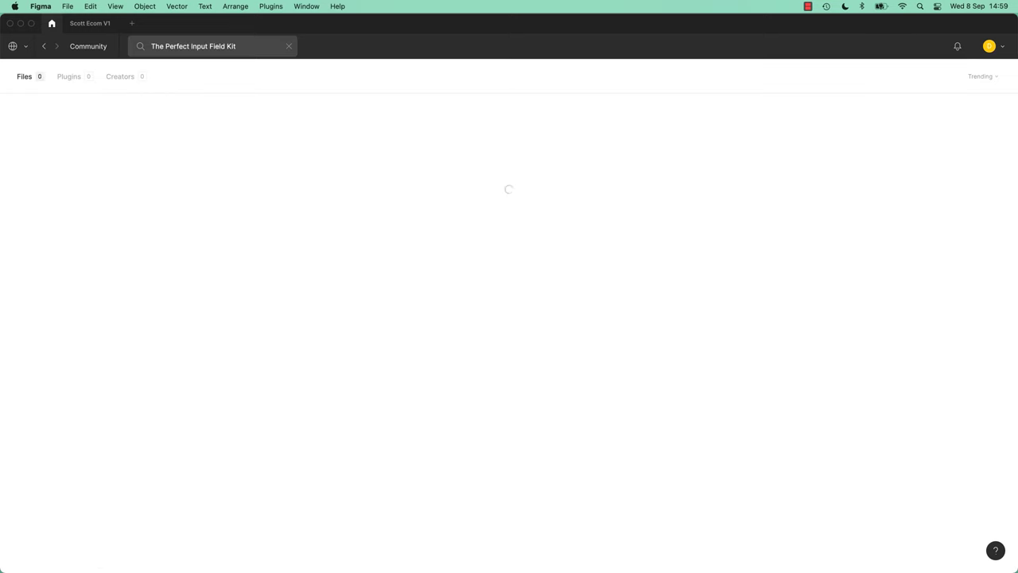
{"action": "left_click", "coordinate": [109, 162]}
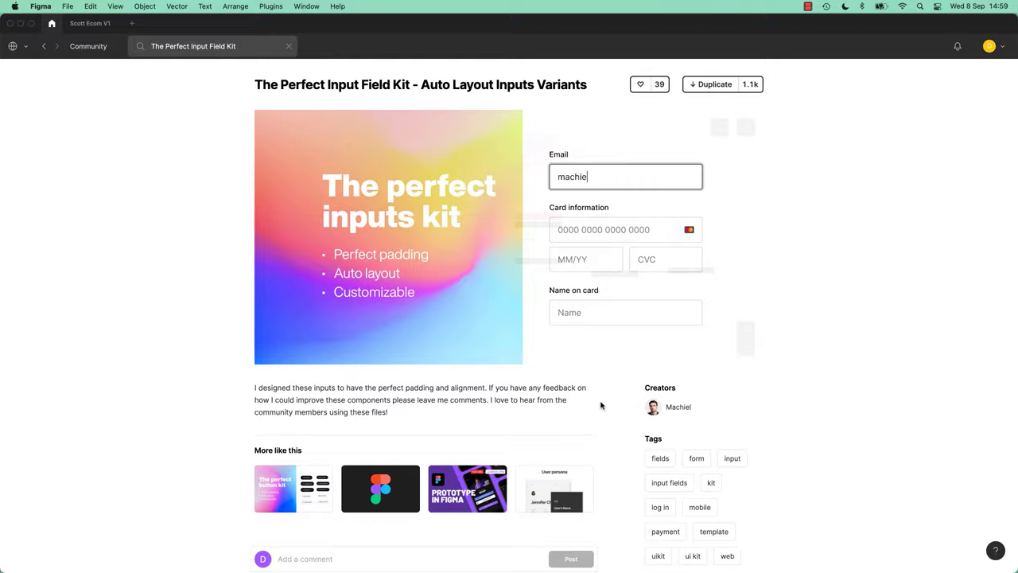
{"action": "scroll", "coordinate": [598, 407], "scroll_direction": "down", "scroll_amount": 3}
{"action": "scroll", "coordinate": [595, 405], "scroll_direction": "up", "scroll_amount": 3}
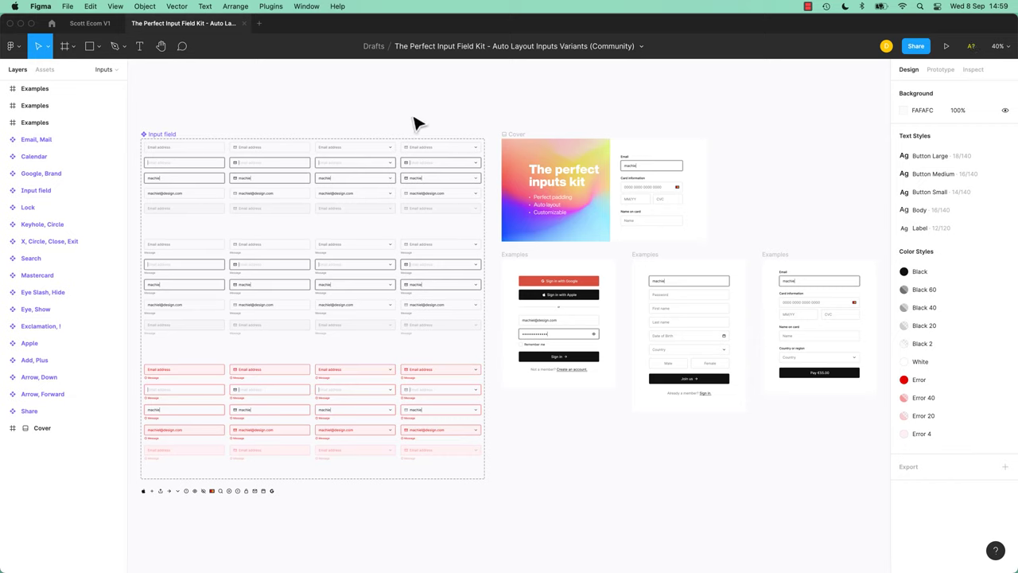
Step: Copy the kit's gradient Cover card into Scott Ecom V1's Confirmation frame and select its heading
{"action": "left_click_drag", "start_coordinate": [493, 110], "coordinate": [597, 236]}
{"action": "left_click", "coordinate": [89, 23]}
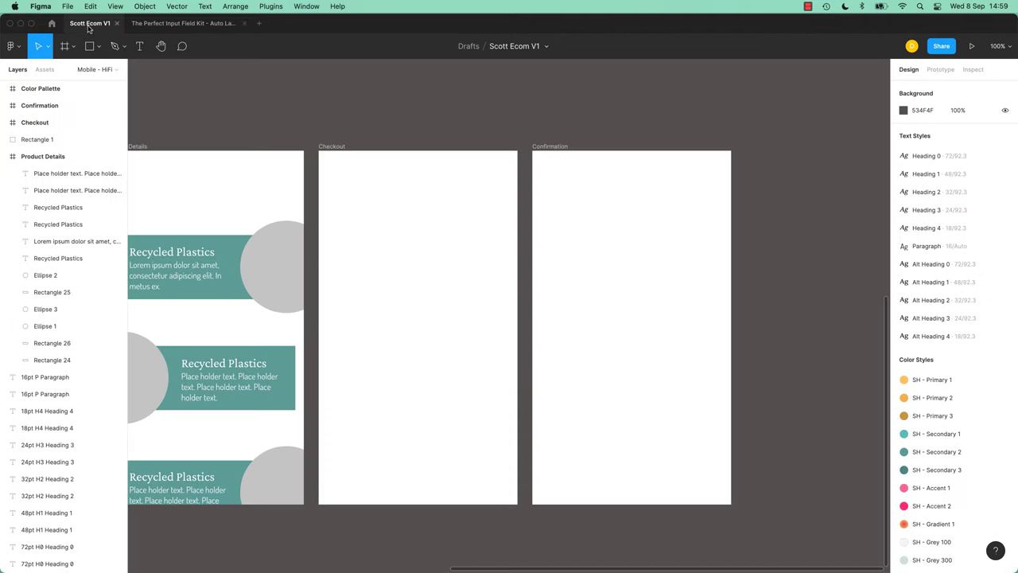
{"action": "key", "text": "super+v"}
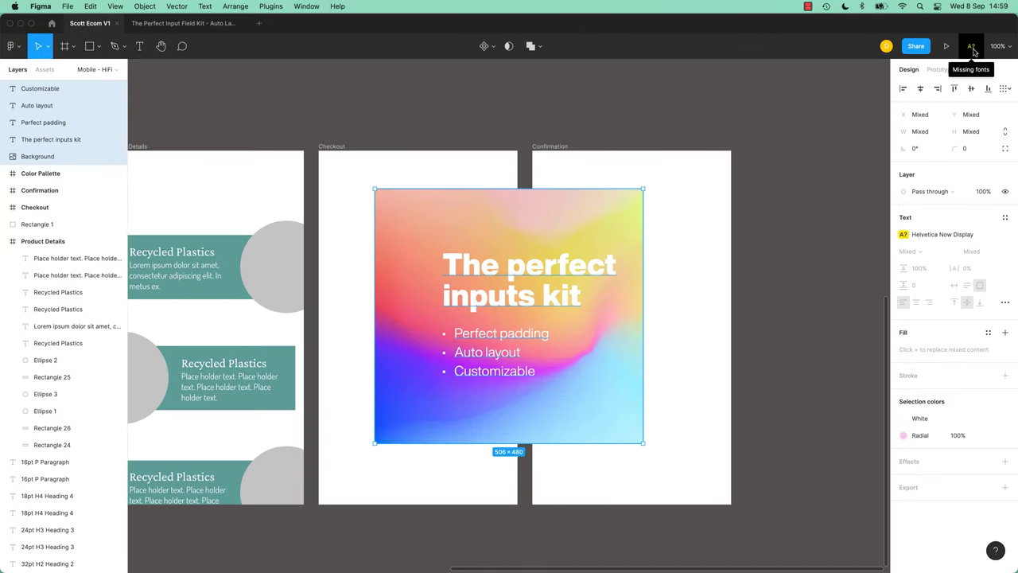
{"action": "left_click_drag", "start_coordinate": [473, 237], "coordinate": [543, 231]}
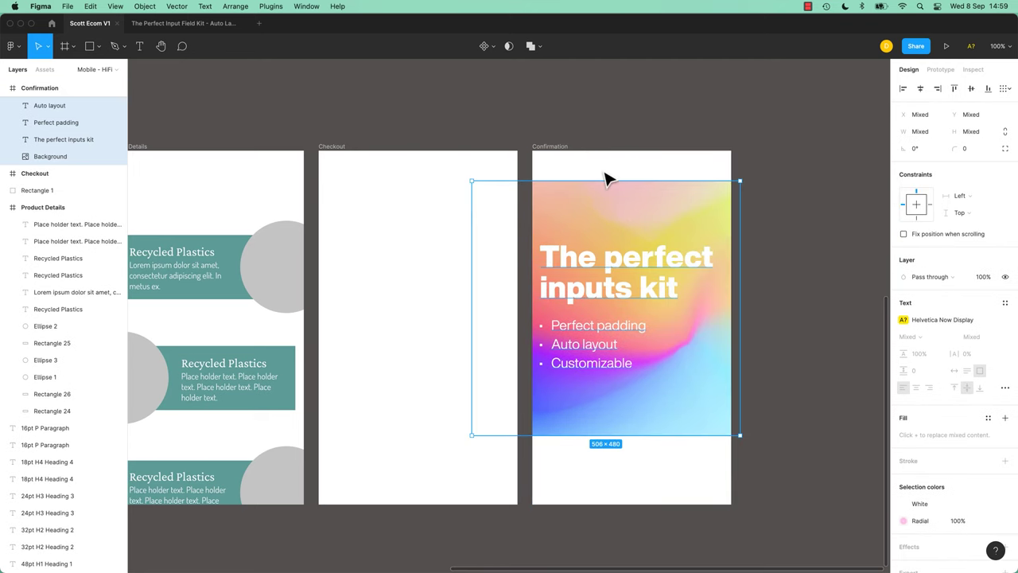
{"action": "left_click", "coordinate": [608, 199]}
{"action": "left_click", "coordinate": [639, 271]}
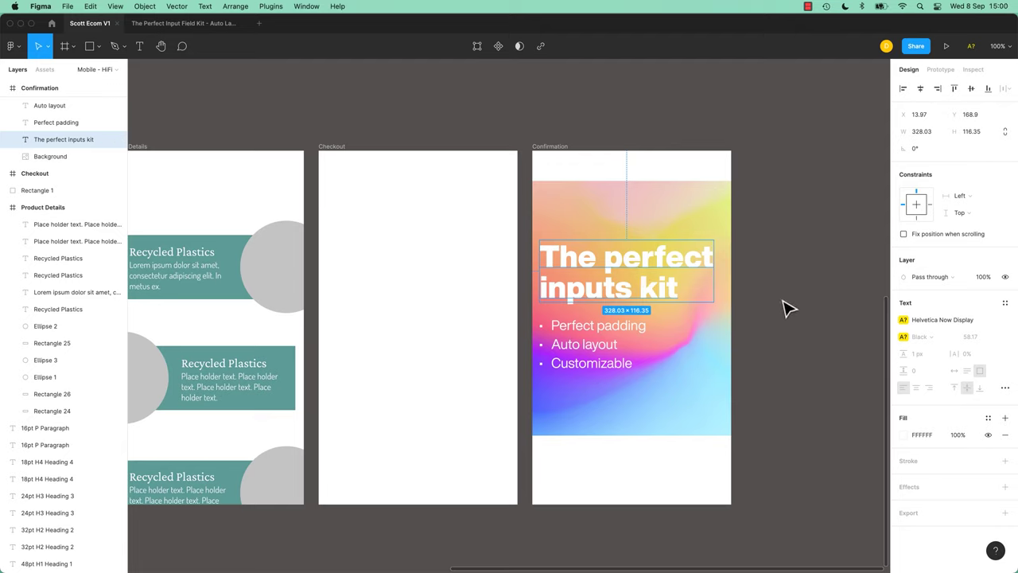
Step: In the kit file, drill into an Examples input field down to its text layer
{"action": "key", "text": "ctrl+Tab"}
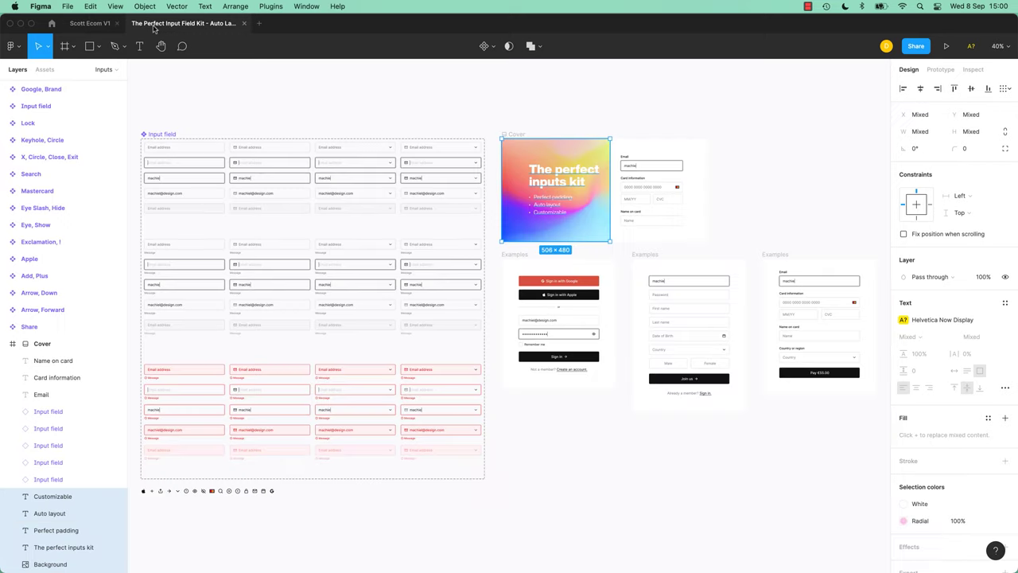
{"action": "left_click", "coordinate": [663, 282]}
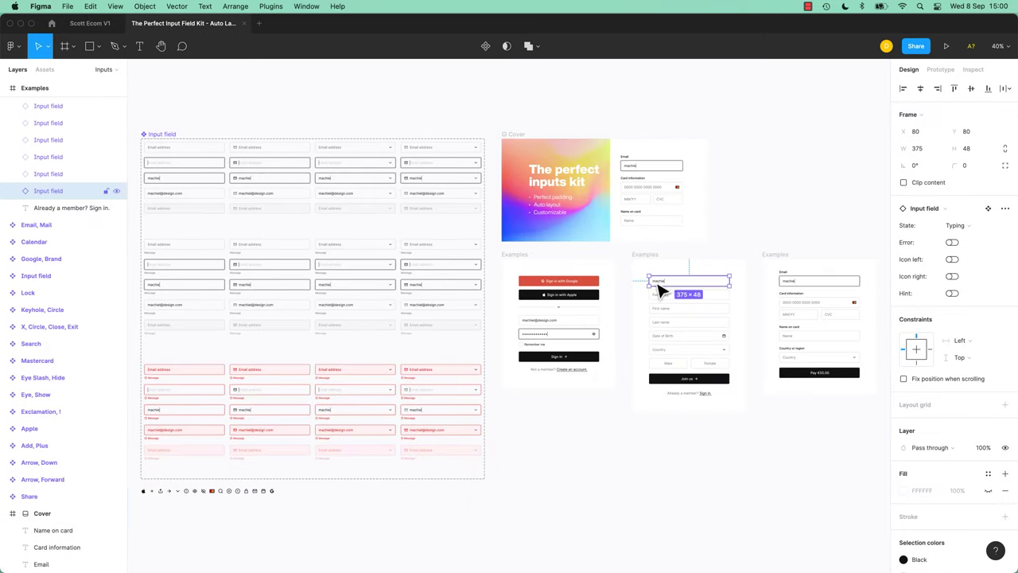
{"action": "double_click", "coordinate": [663, 284]}
{"action": "double_click", "coordinate": [665, 287]}
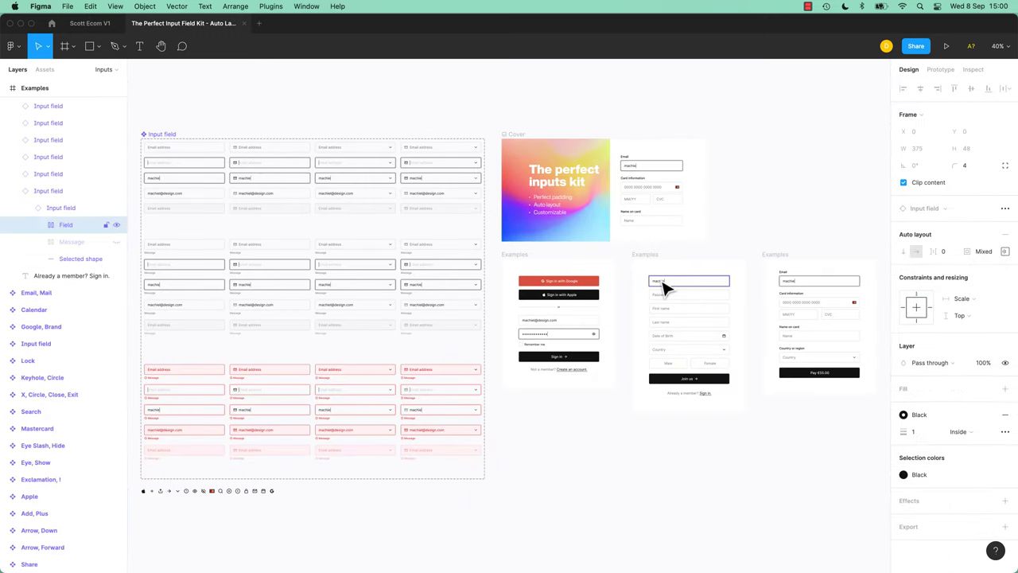
{"action": "double_click", "coordinate": [663, 283]}
{"action": "double_click", "coordinate": [665, 285]}
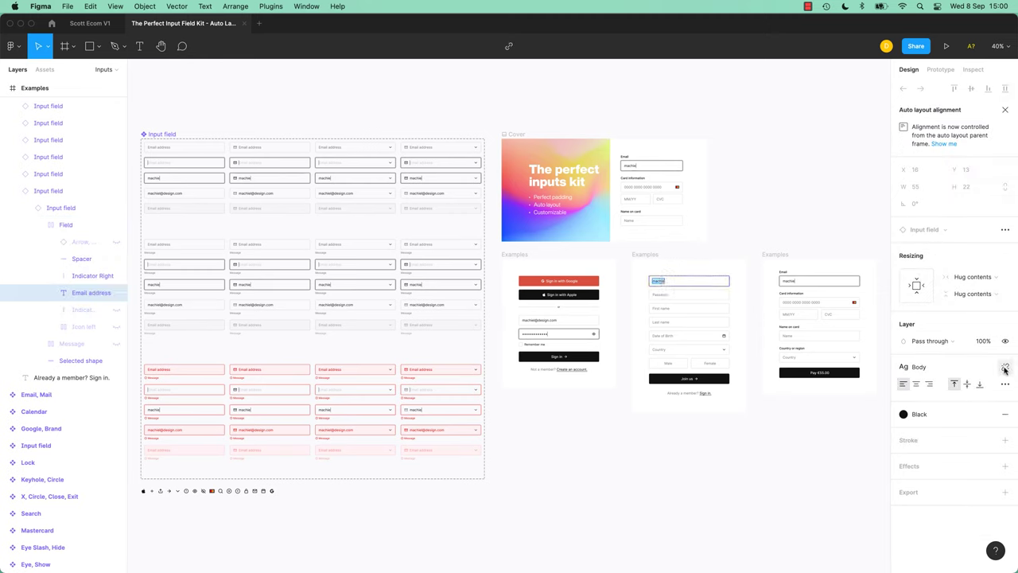
Step: Detach the Body text style to reveal Inter Regular 16, then select the cover heading
{"action": "left_click", "coordinate": [1004, 369]}
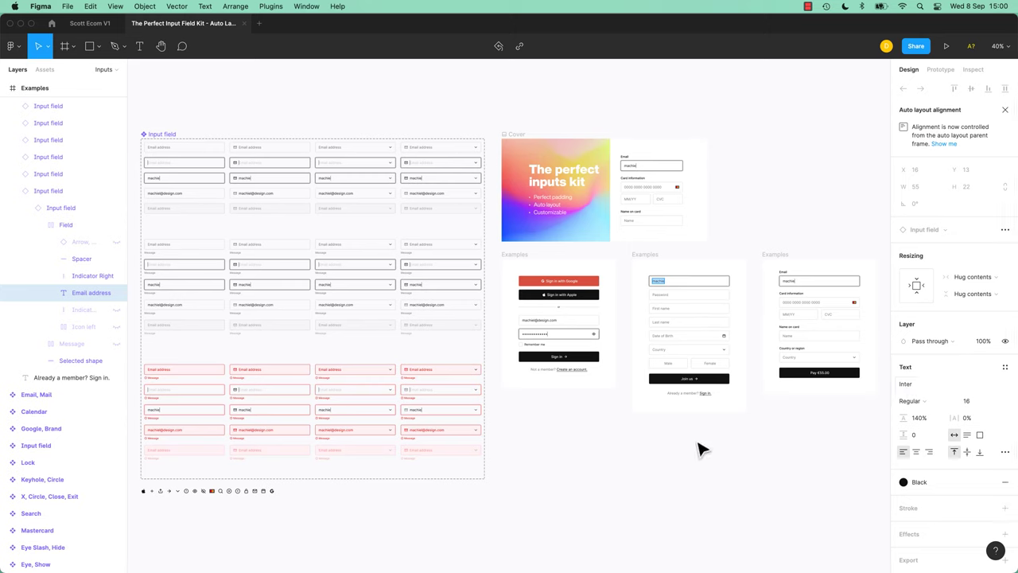
{"action": "key", "text": "Escape"}
{"action": "left_click", "coordinate": [586, 181]}
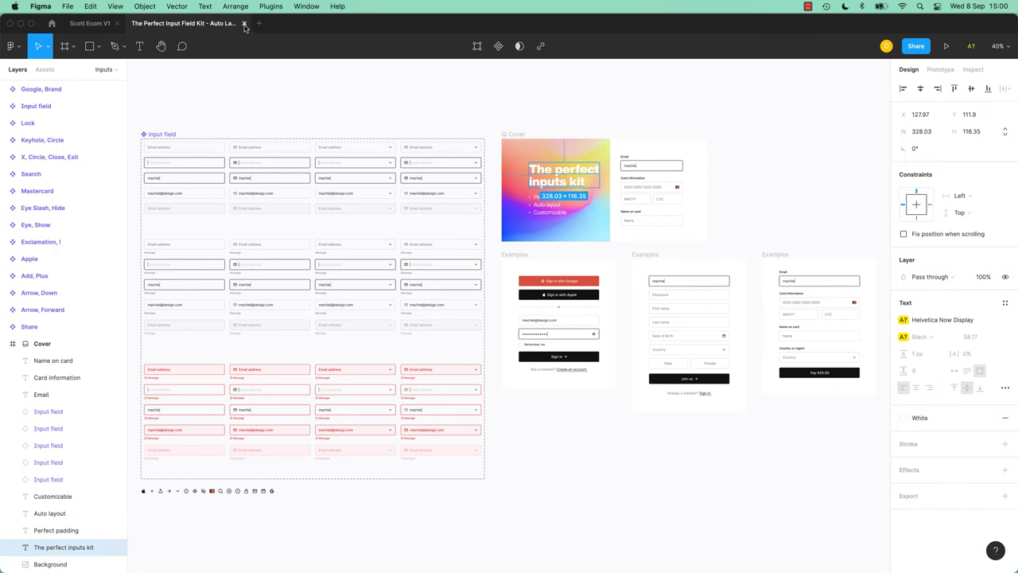
Step: Close the kit file, try Helvetica Bold on the cover heading, then undo it
{"action": "left_click", "coordinate": [245, 23]}
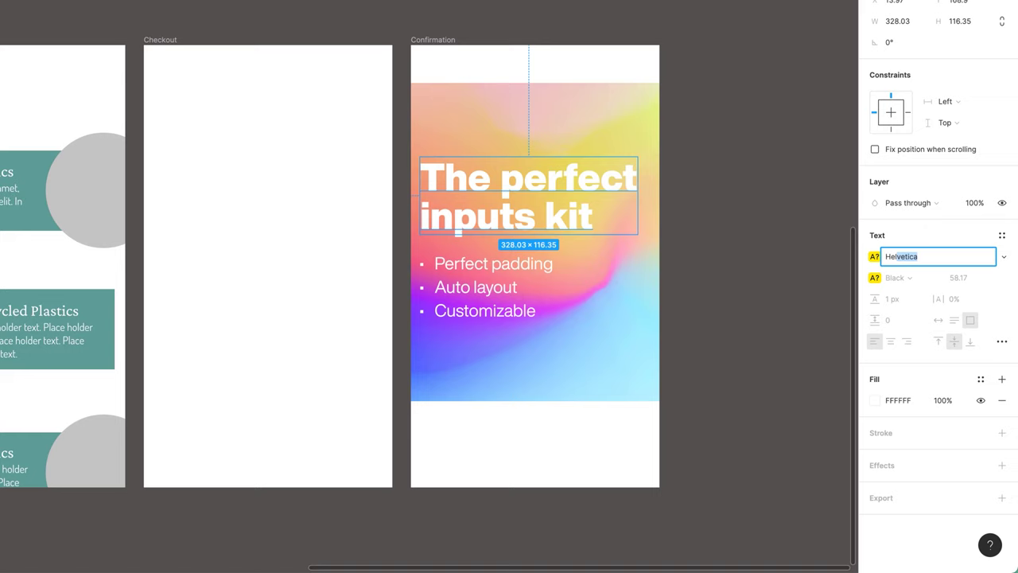
{"action": "key", "text": "Return"}
{"action": "left_click", "coordinate": [922, 261]}
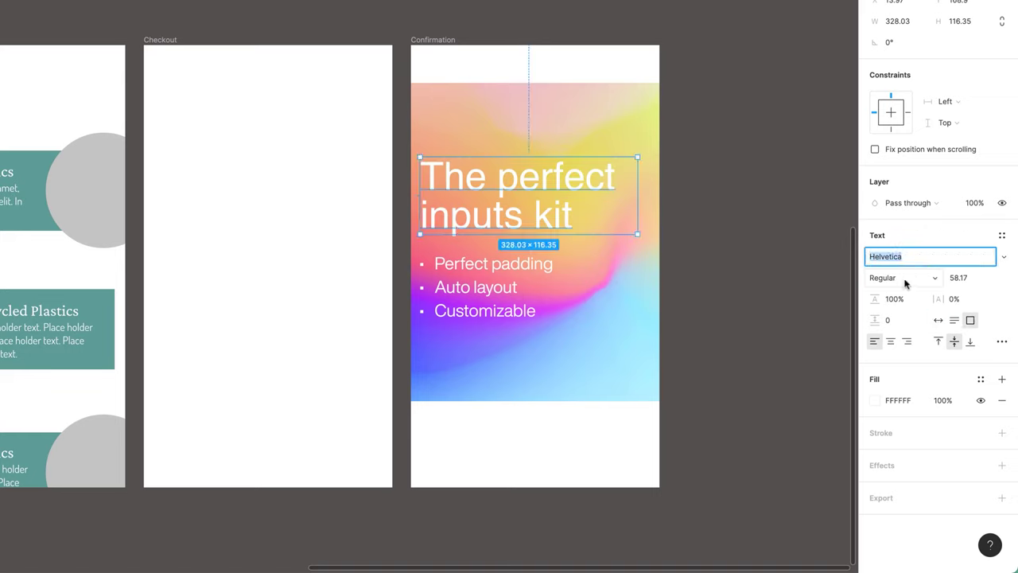
{"action": "left_click", "coordinate": [904, 282]}
{"action": "left_click", "coordinate": [907, 294]}
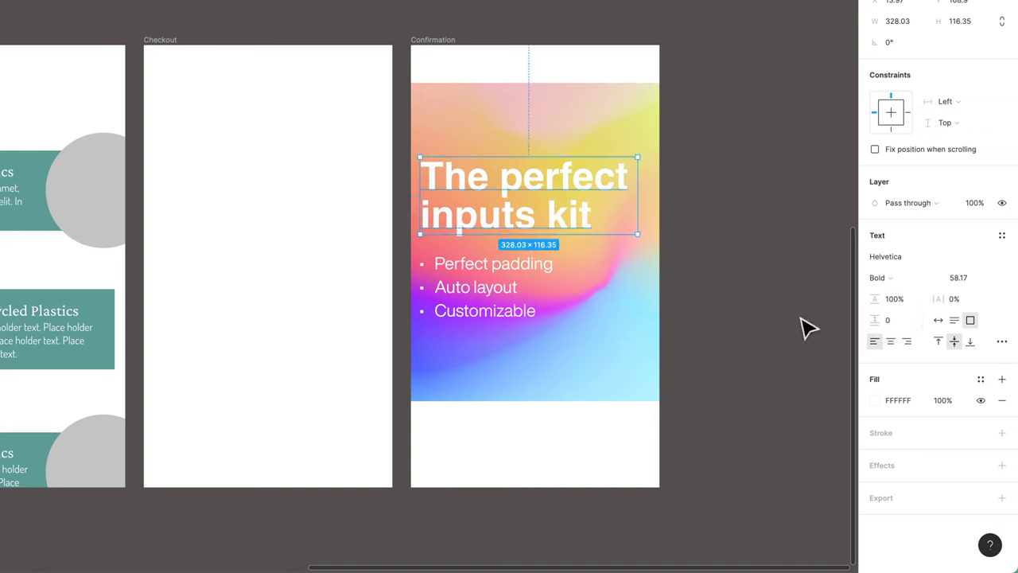
{"action": "left_click", "coordinate": [693, 331]}
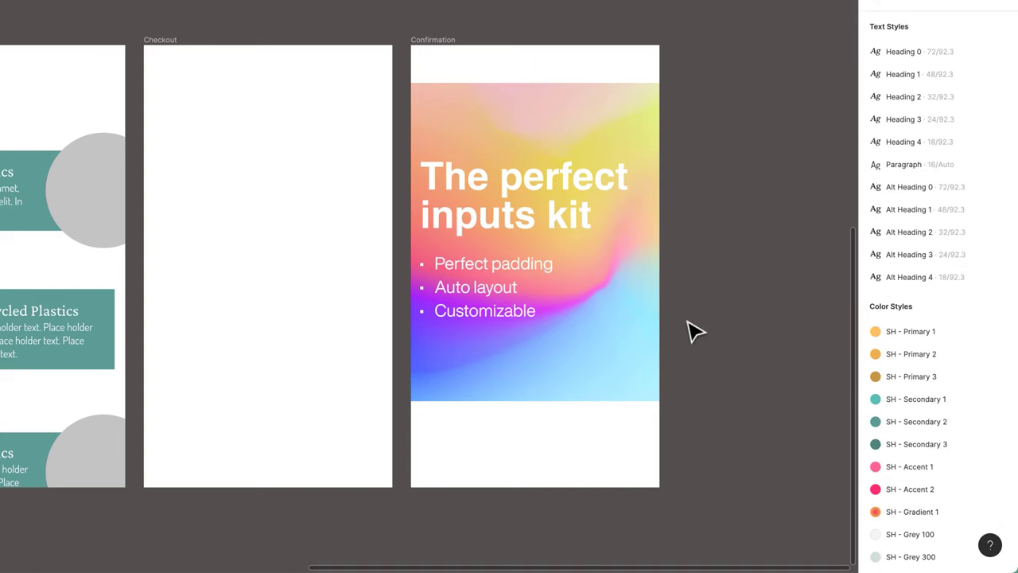
{"action": "key", "text": "ctrl+z"}
{"action": "key", "text": "ctrl+z"}
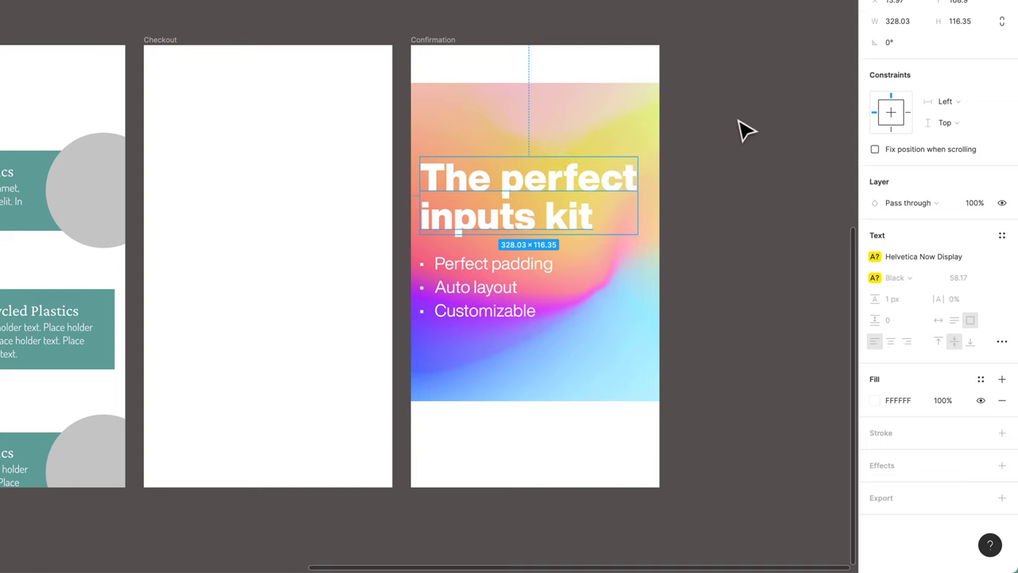
Step: Reselect the cover heading and inspect its font list without changing anything
{"action": "left_click_drag", "start_coordinate": [739, 120], "coordinate": [439, 365]}
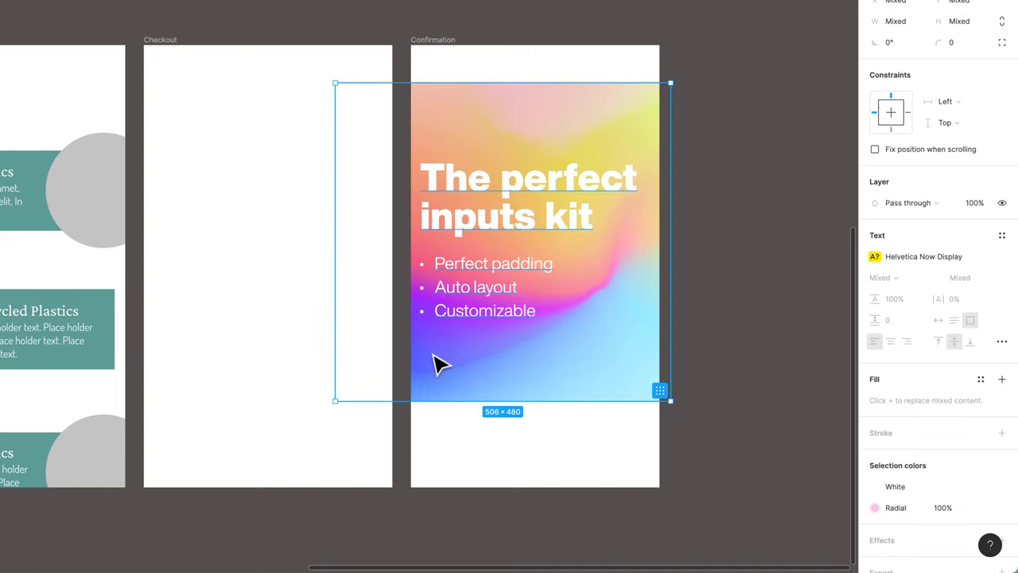
{"action": "left_click", "coordinate": [690, 205]}
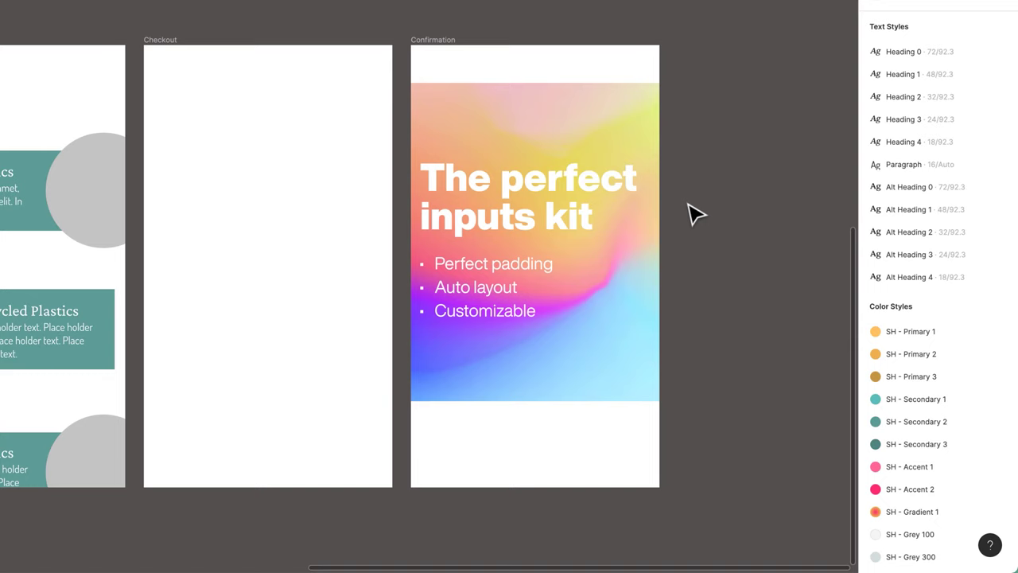
{"action": "left_click", "coordinate": [597, 200]}
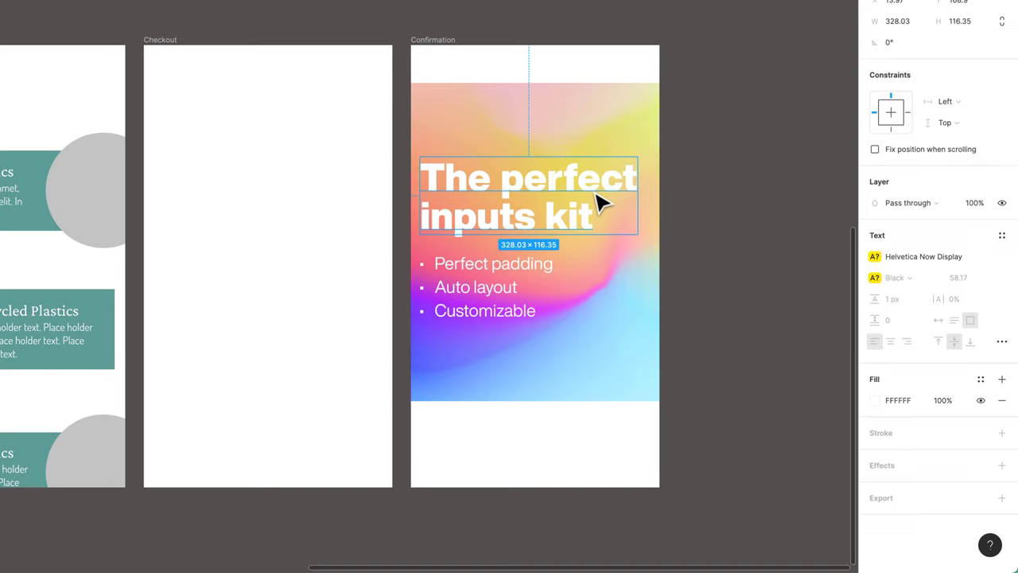
{"action": "left_click", "coordinate": [877, 260]}
{"action": "key", "text": "Escape"}
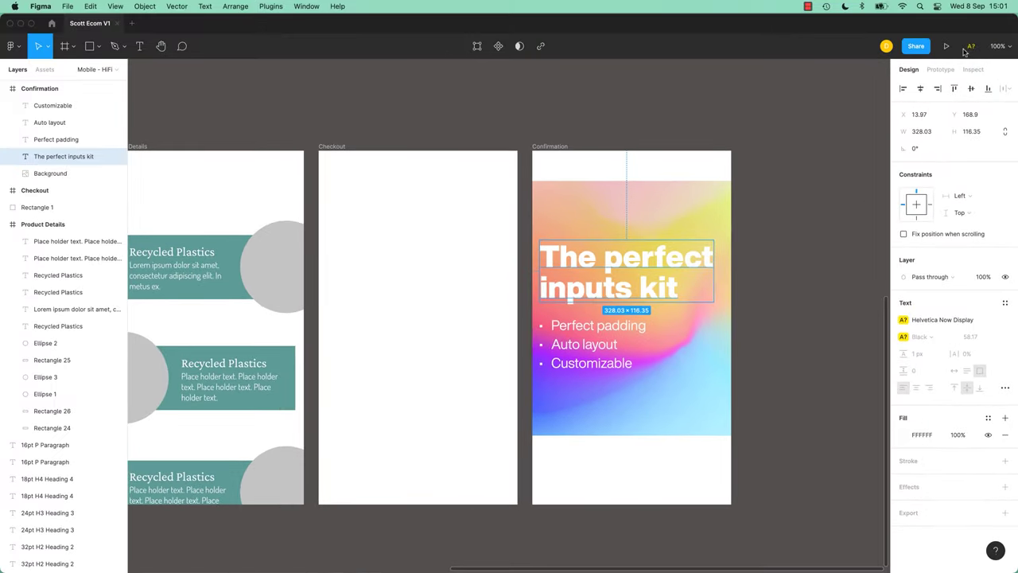
Step: Replace missing Helvetica Now Display Black with Crimson Pro and Regular with Dosis, then check a bullet
{"action": "left_click", "coordinate": [970, 48]}
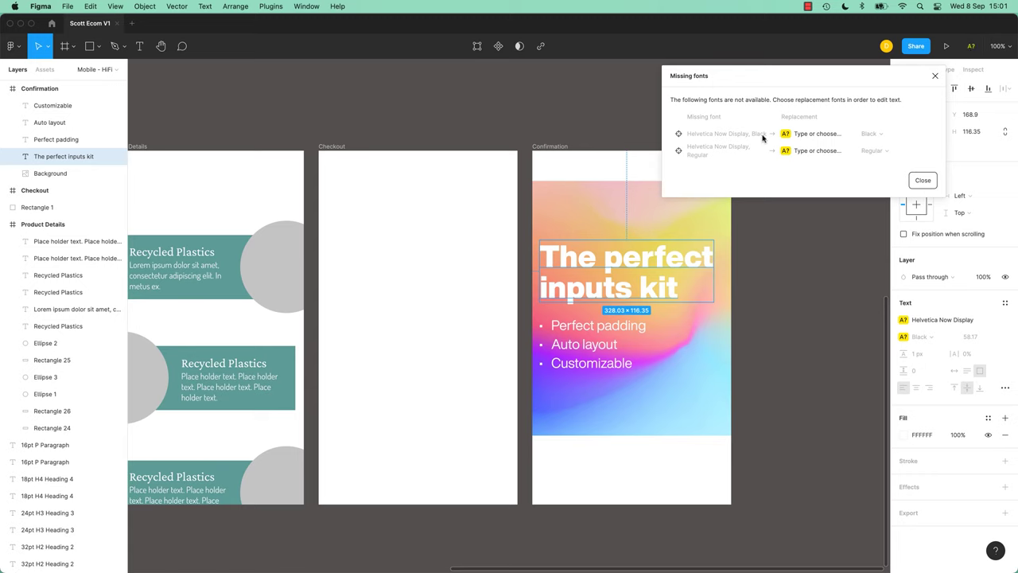
{"action": "left_click", "coordinate": [816, 134]}
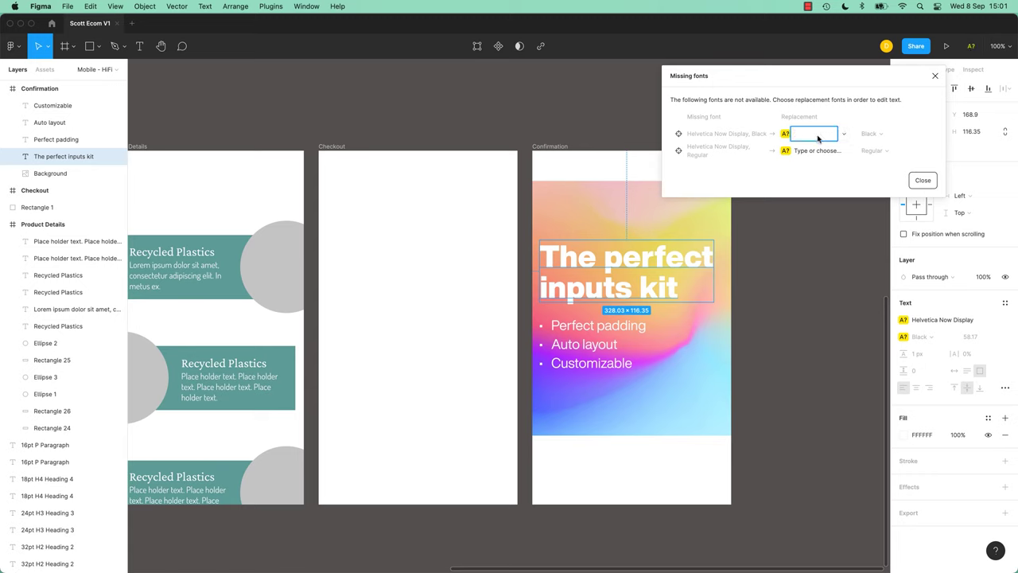
{"action": "type", "text": "Crimson Pro"}
{"action": "key", "text": "Return"}
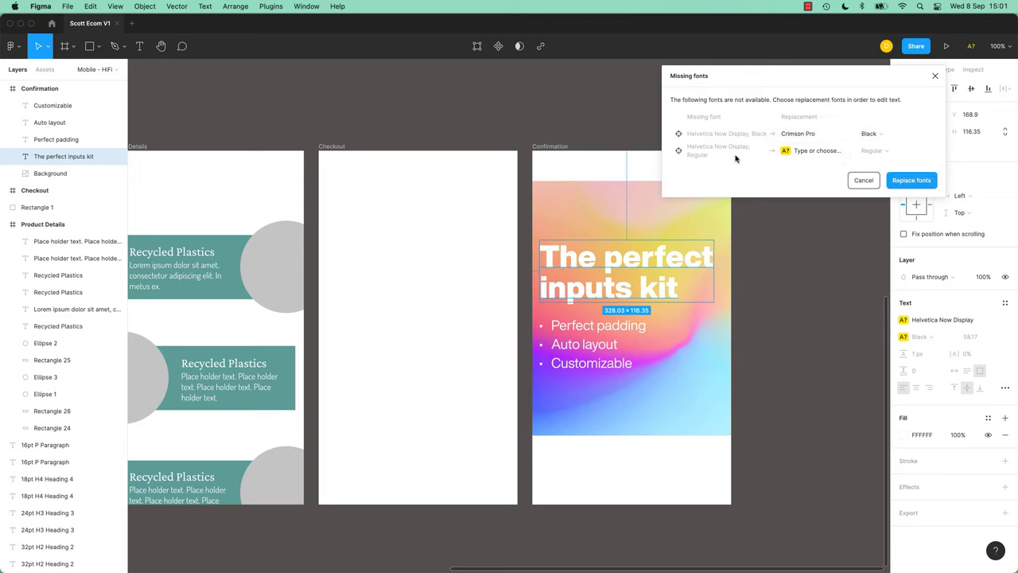
{"action": "left_click", "coordinate": [805, 157]}
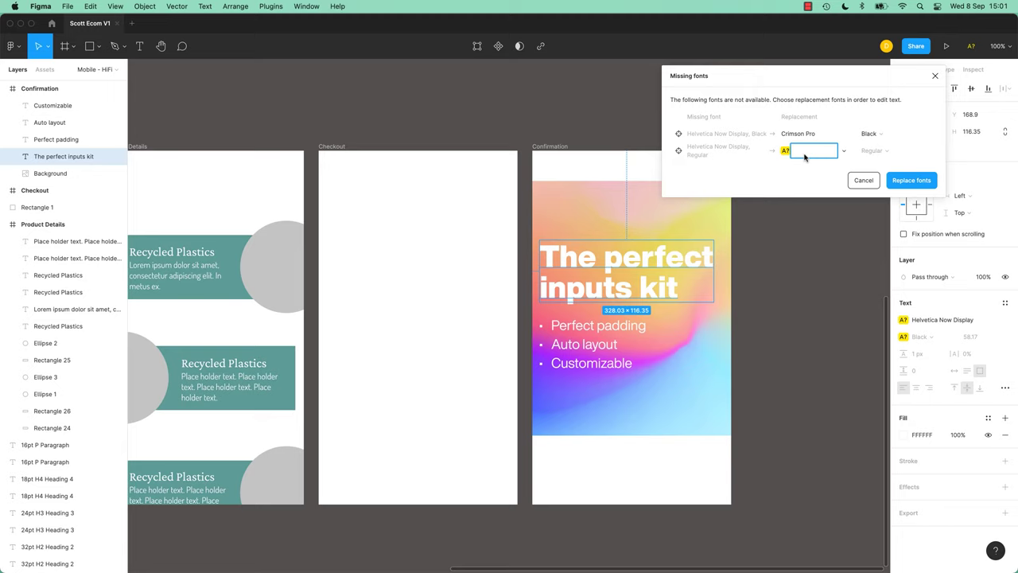
{"action": "type", "text": "Dosis"}
{"action": "key", "text": "Return"}
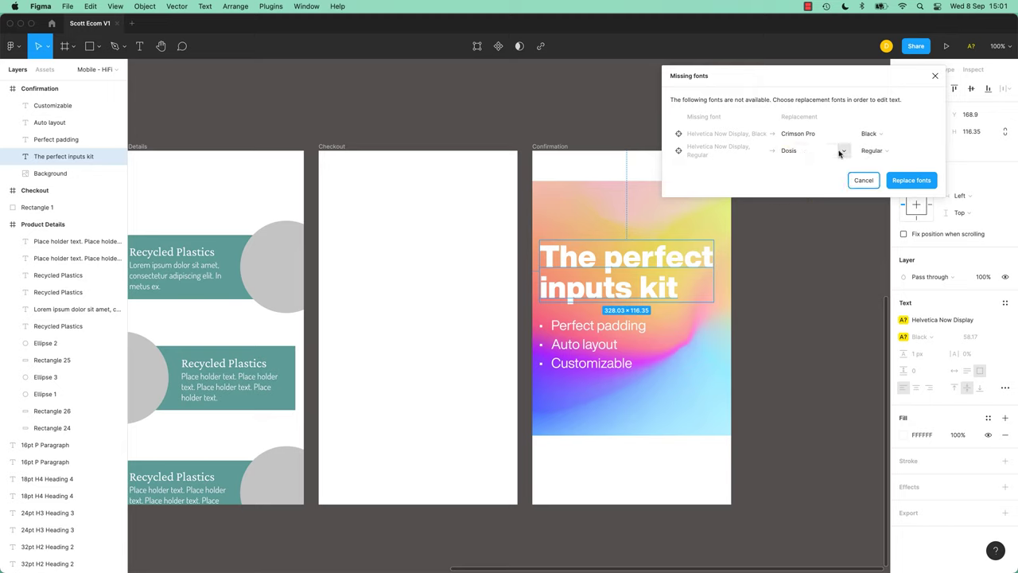
{"action": "left_click", "coordinate": [911, 182]}
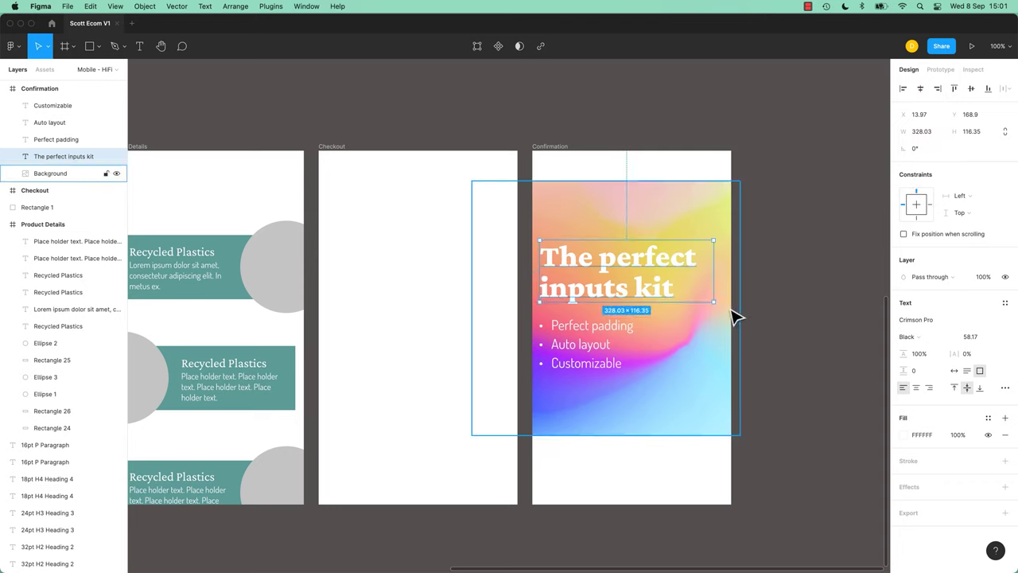
{"action": "left_click", "coordinate": [641, 341]}
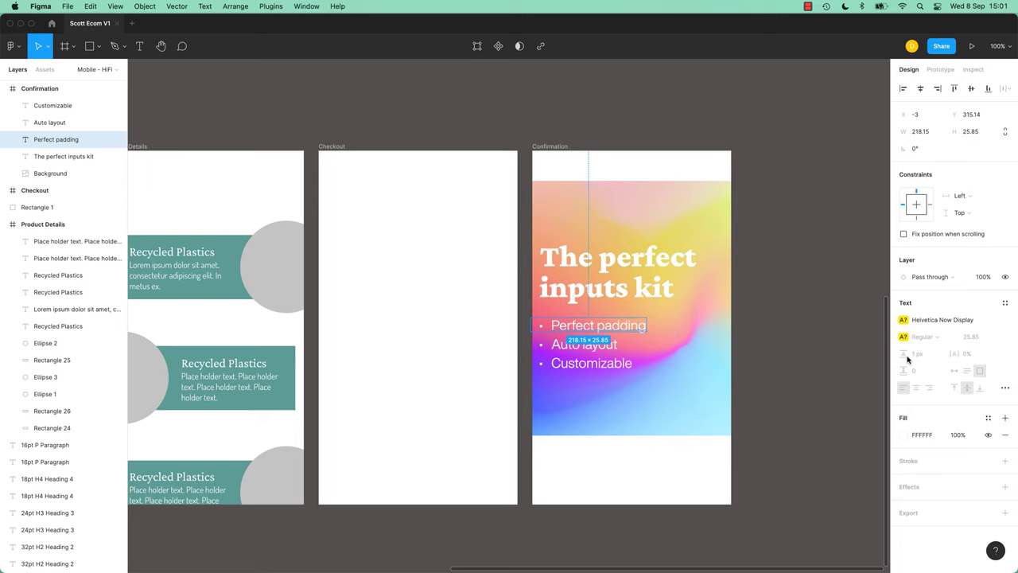
{"action": "left_click", "coordinate": [820, 375]}
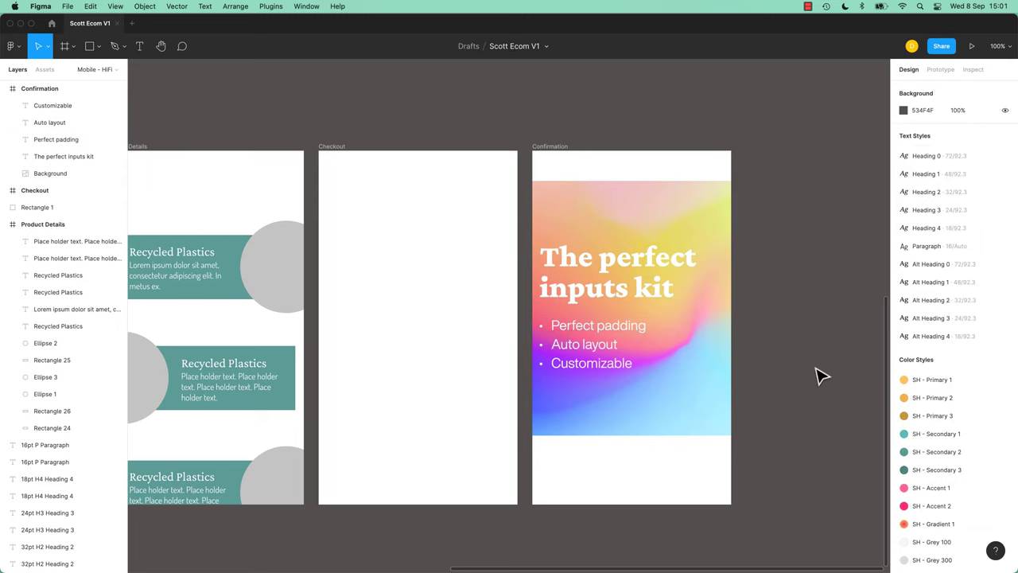